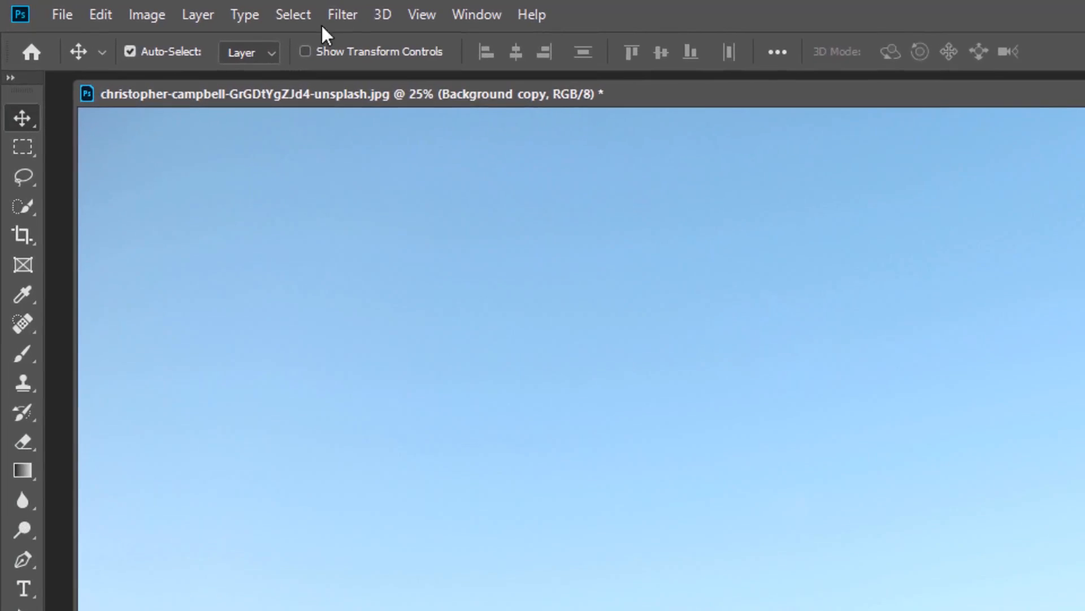
Step: In the Camera Raw Filter, set Contrast +38, Highlights -69, Shadows +51, Whites -27, Blacks +40, Clarity +30, Dehaze +3 and Vibrance +12
left_click(246, 9)
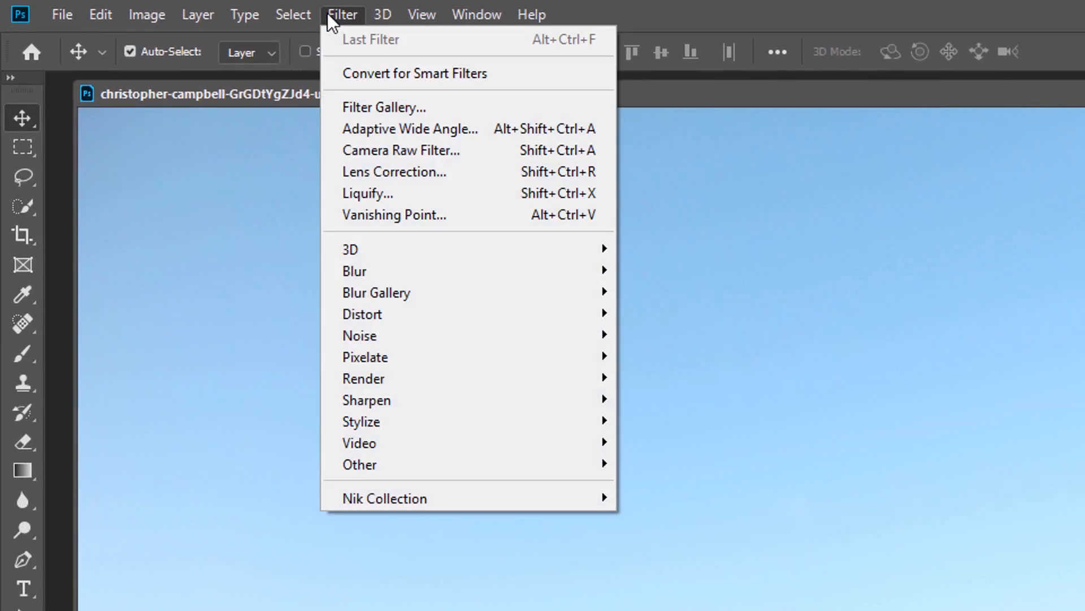
left_click(374, 148)
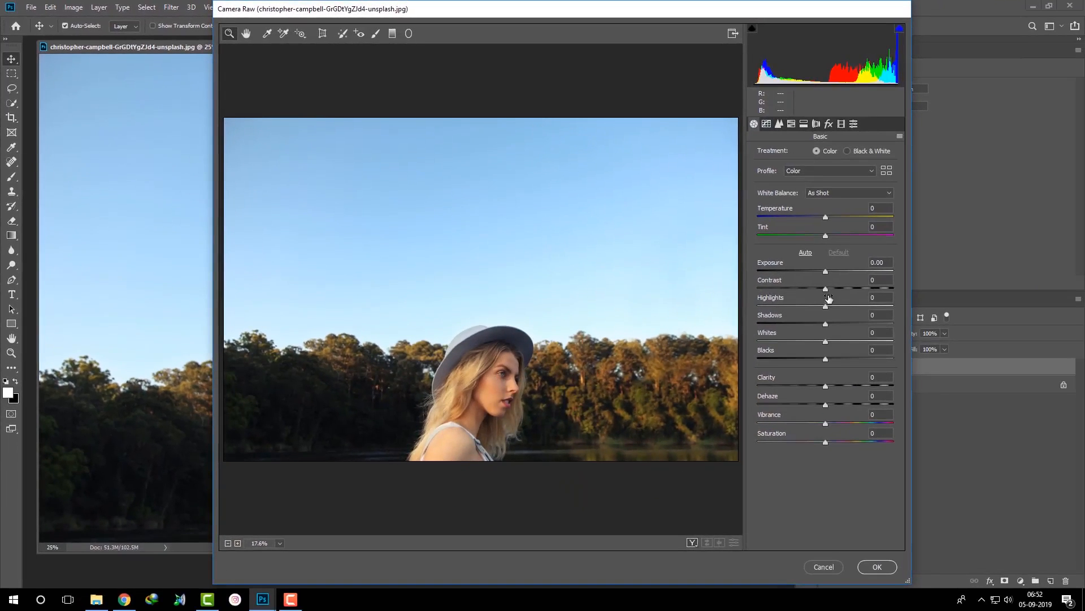
left_click_drag(826, 289, 778, 306)
mouse_move(855, 324)
left_mouse_down()
mouse_move(872, 324)
mouse_move(860, 323)
left_mouse_up()
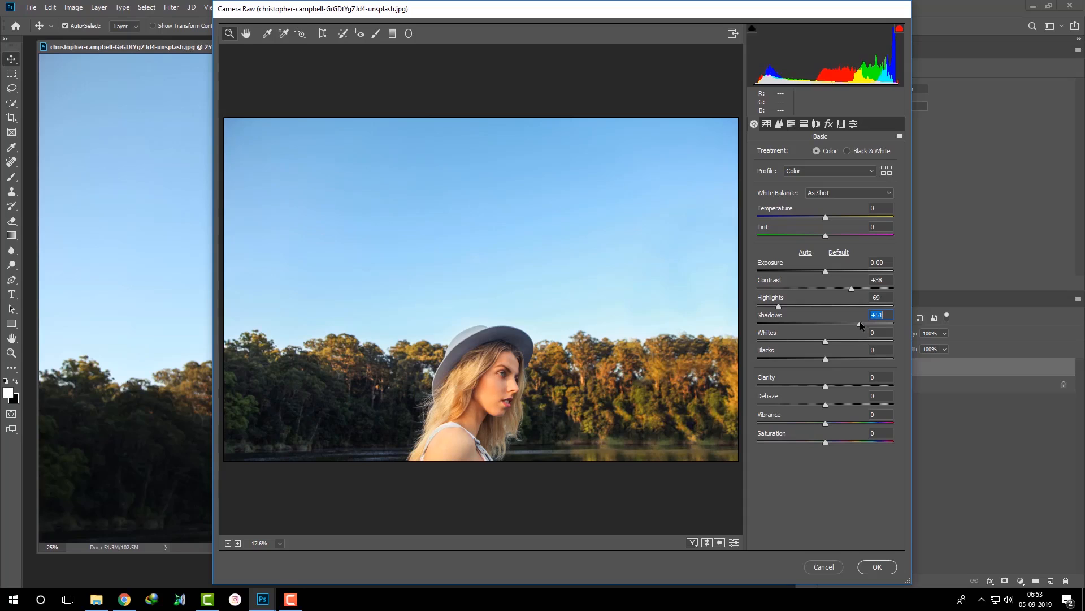
left_click(779, 306)
left_click_drag(825, 342, 834, 424)
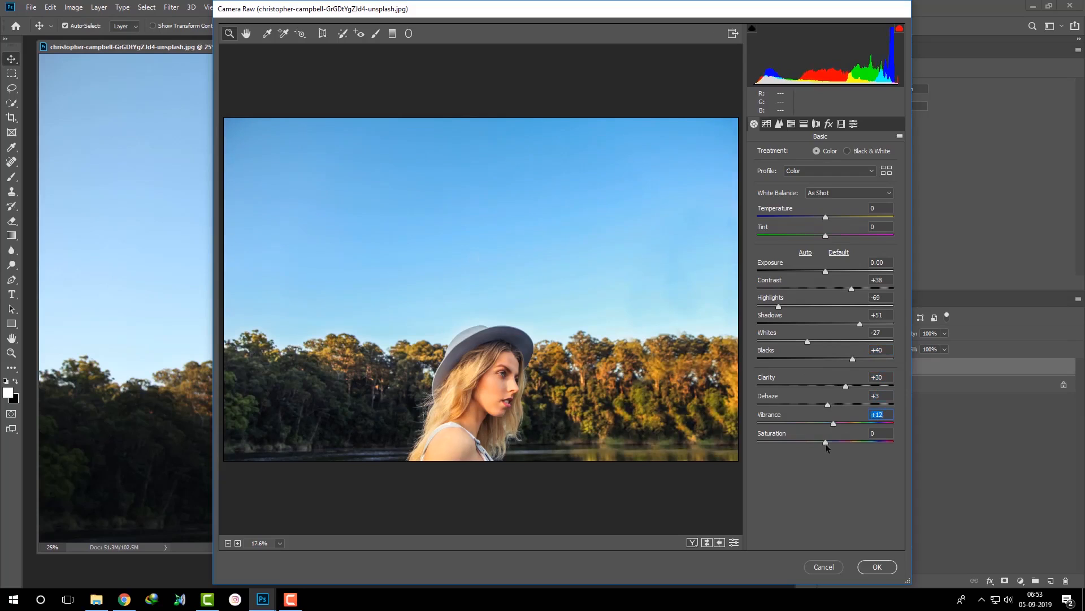
Step: Set HSL saturation to Reds -26, Oranges +6, Yellows +40, Greens +43, Aquas +49, Blues +47, Purples +30 and Magentas +18
left_click(768, 124)
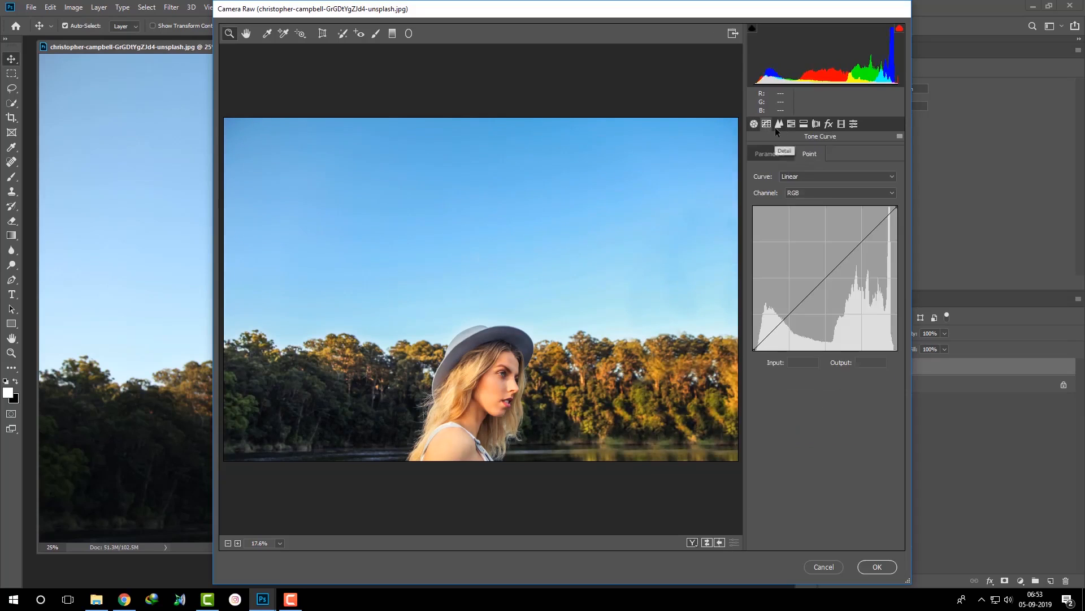
left_click(775, 127)
left_click(791, 124)
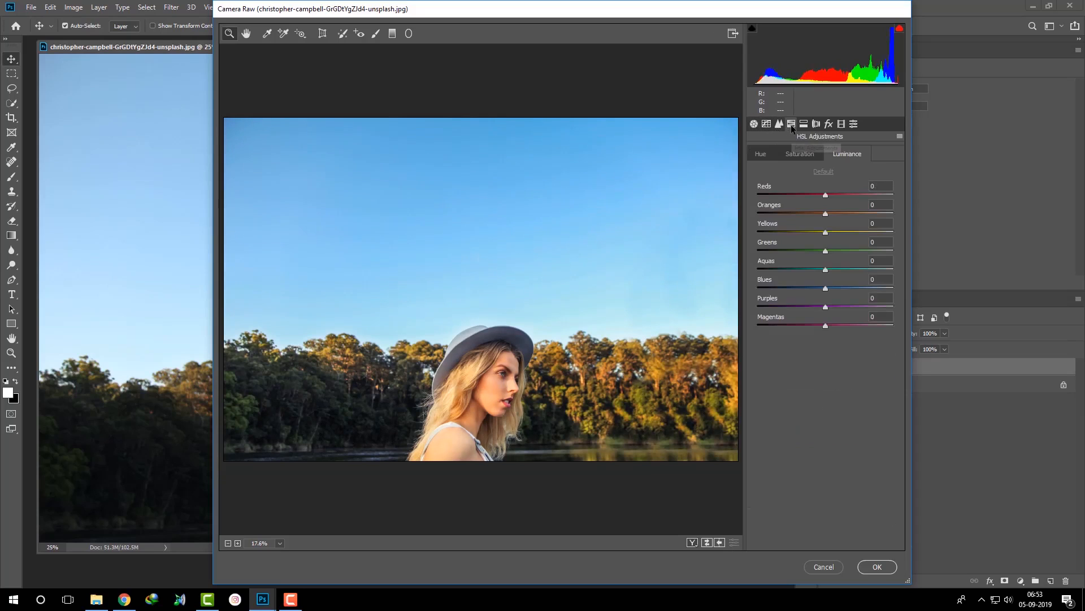
left_click(806, 154)
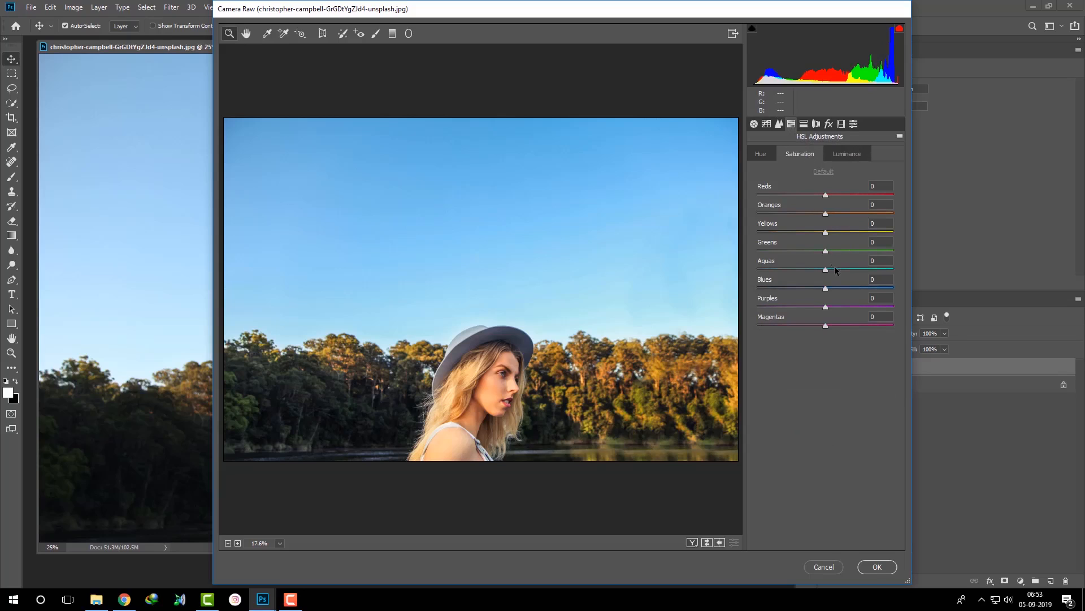
left_click_drag(826, 250, 838, 213)
left_click_drag(839, 213, 830, 214)
left_click_drag(826, 269, 839, 327)
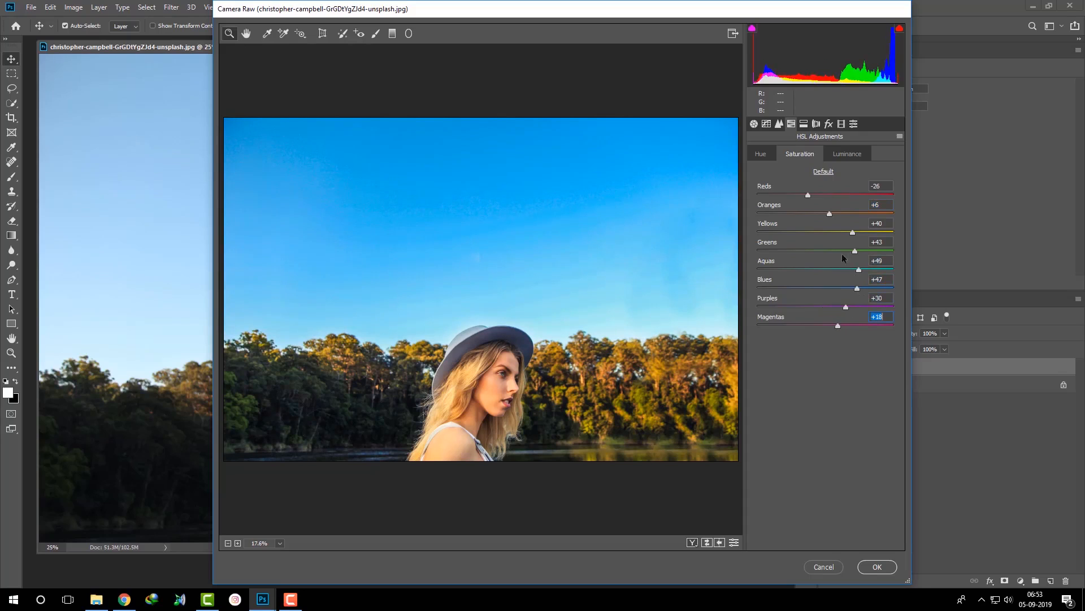
Step: Set HSL luminance to Greens +52, Aquas -35, Blues -13 and Purples +21
left_click(852, 155)
left_click_drag(825, 251, 794, 249)
left_click_drag(863, 249, 839, 308)
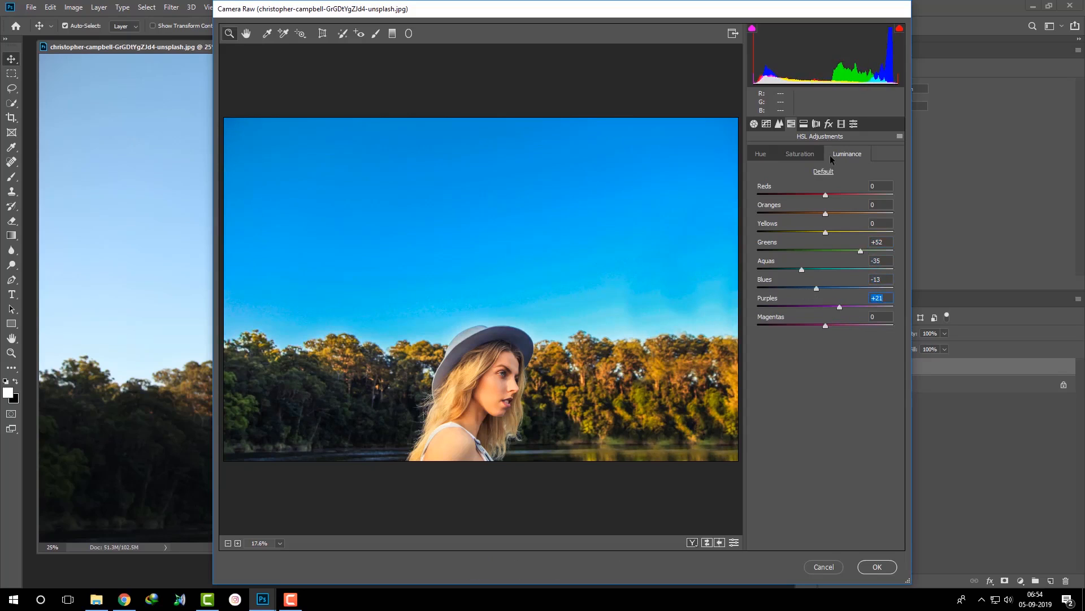
Step: Split-tone the highlights with Hue 246 and Saturation 11
left_click(804, 123)
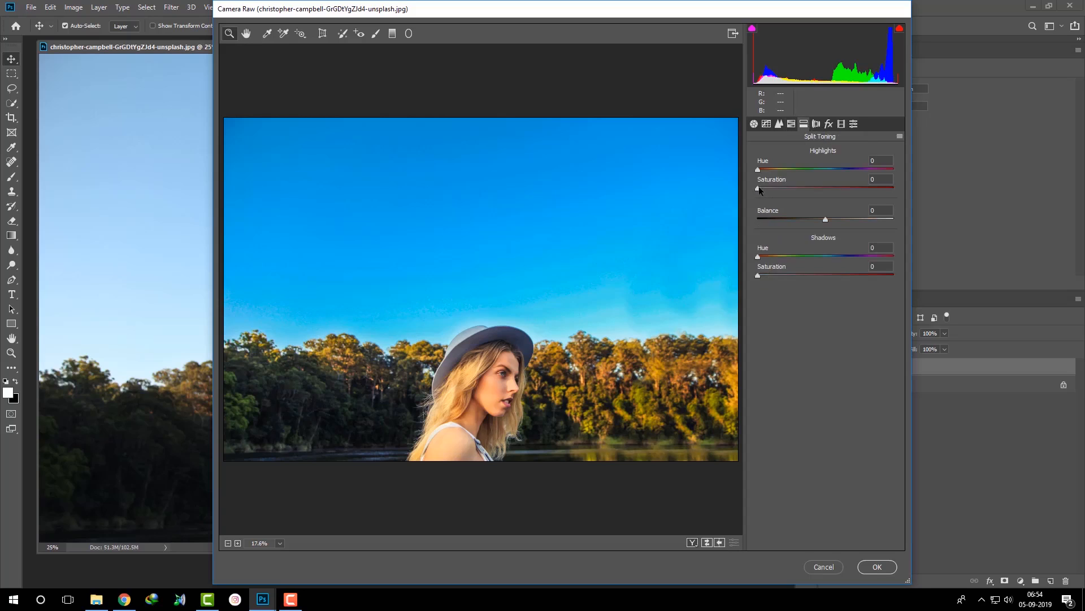
left_click_drag(758, 188, 868, 170)
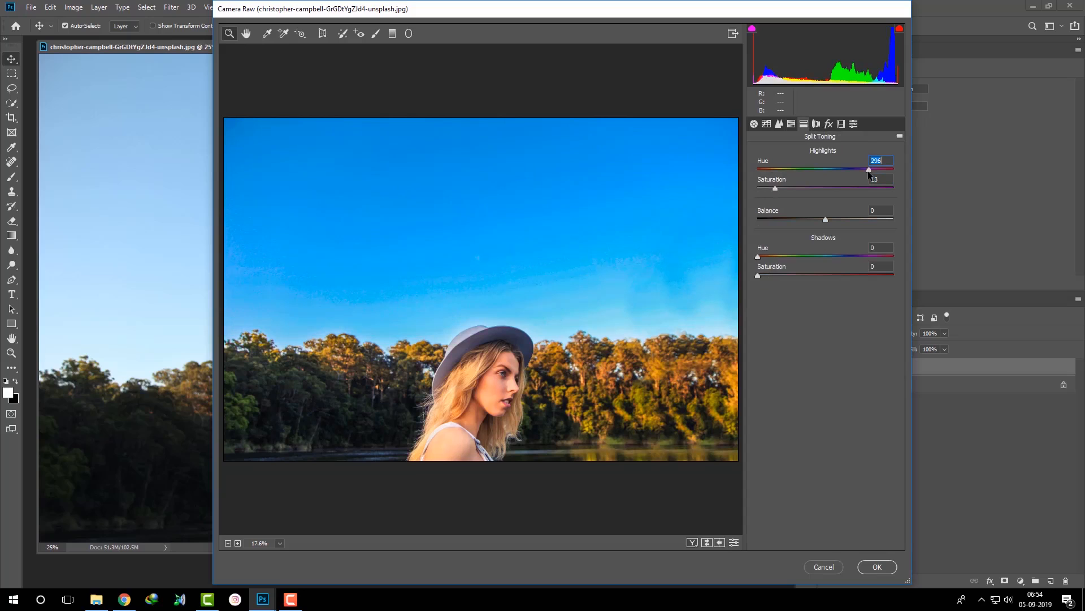
left_click_drag(776, 187, 850, 172)
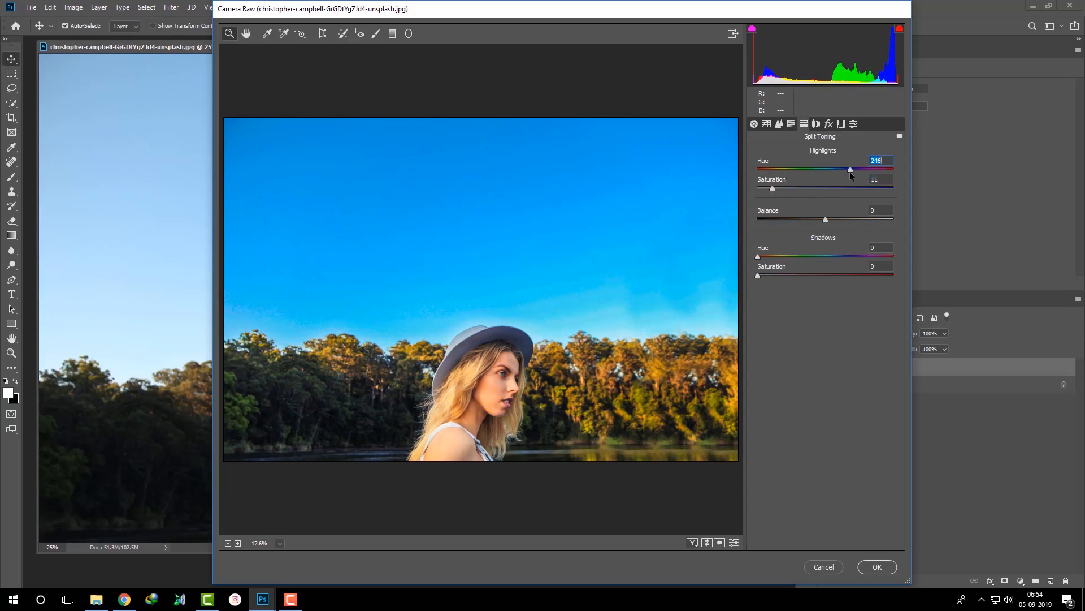
Step: Split-tone the shadows with a yellow-green hue and Saturation 23
left_click_drag(759, 256, 854, 256)
left_click_drag(759, 274, 790, 276)
left_click(788, 256)
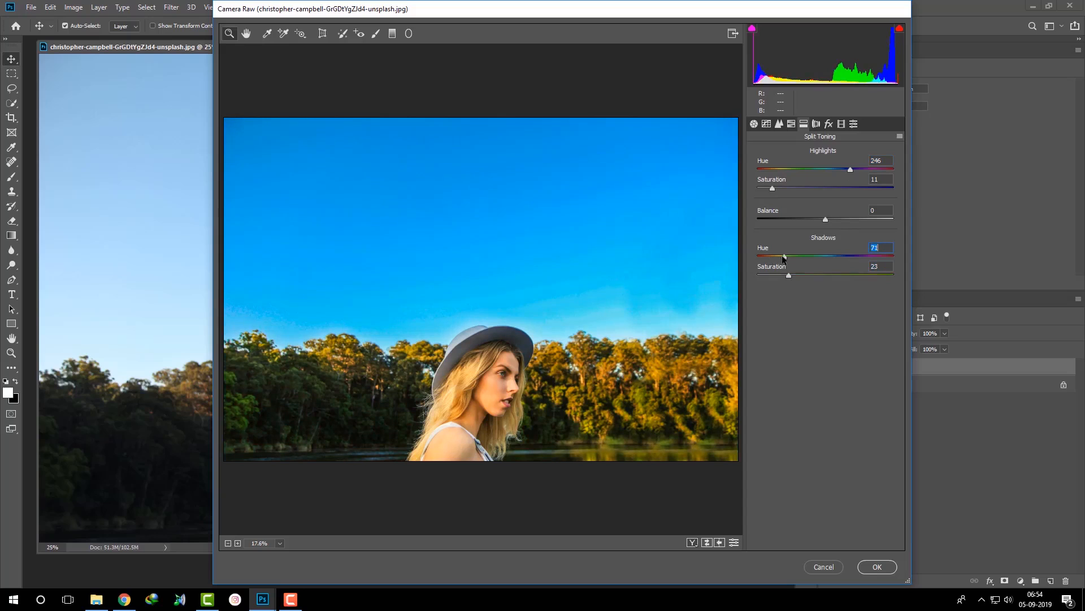
mouse_move(784, 258)
left_mouse_down()
mouse_move(795, 256)
mouse_move(786, 259)
left_mouse_up()
Step: Calibrate the colours with Blue Primary Hue -43 and Saturation +3, Green Primary Hue +45 and Saturation -22, and Red Primary Hue +23
left_click(816, 124)
left_click(829, 124)
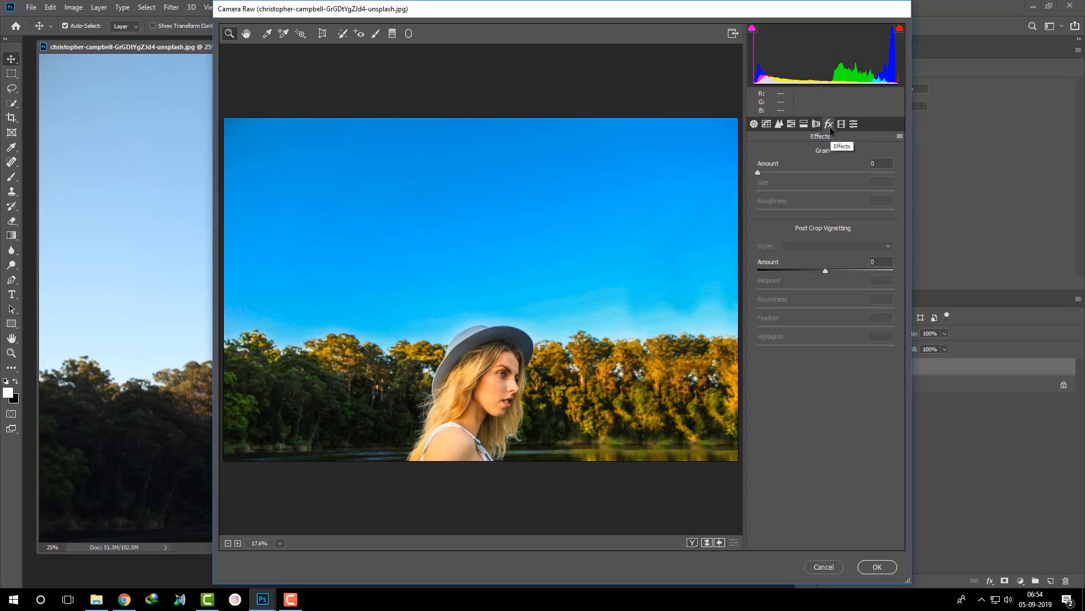
left_click(841, 123)
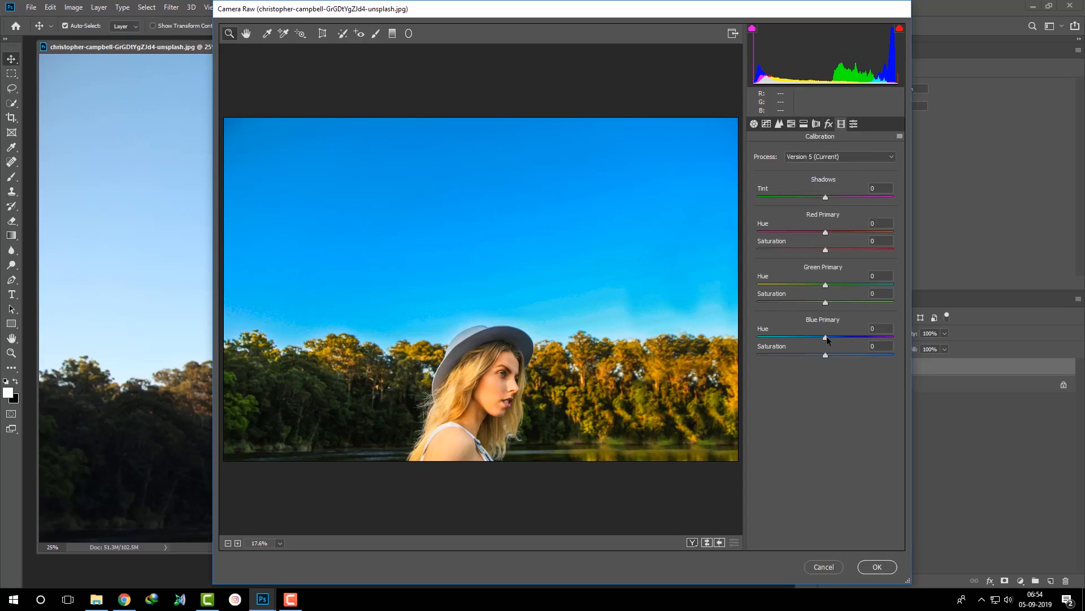
mouse_move(827, 337)
left_mouse_down()
mouse_move(773, 337)
mouse_move(827, 352)
left_mouse_up()
left_click_drag(834, 285, 814, 304)
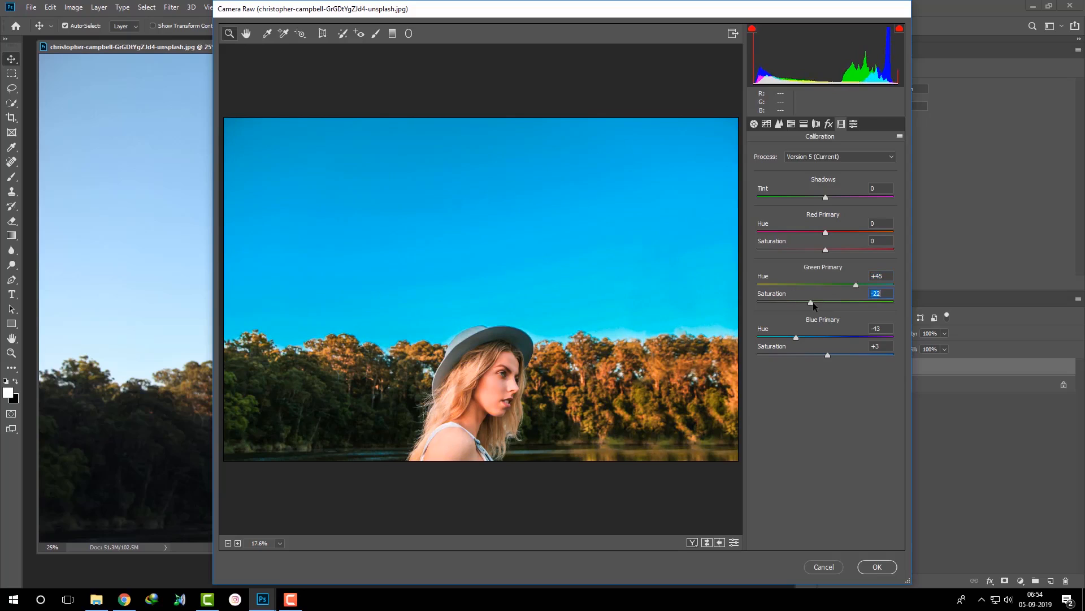
mouse_move(826, 232)
left_mouse_down()
mouse_move(843, 233)
mouse_move(804, 238)
mouse_move(843, 238)
left_mouse_up()
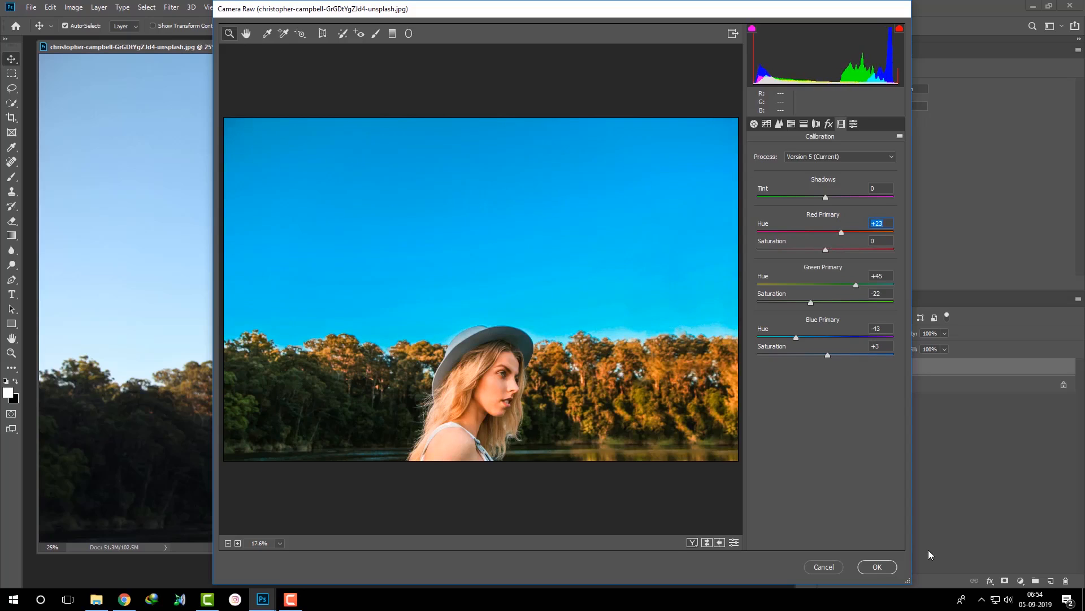
Step: Apply the Camera Raw adjustments and compare the result with the original by hiding and showing the Background copy layer
left_click(873, 570)
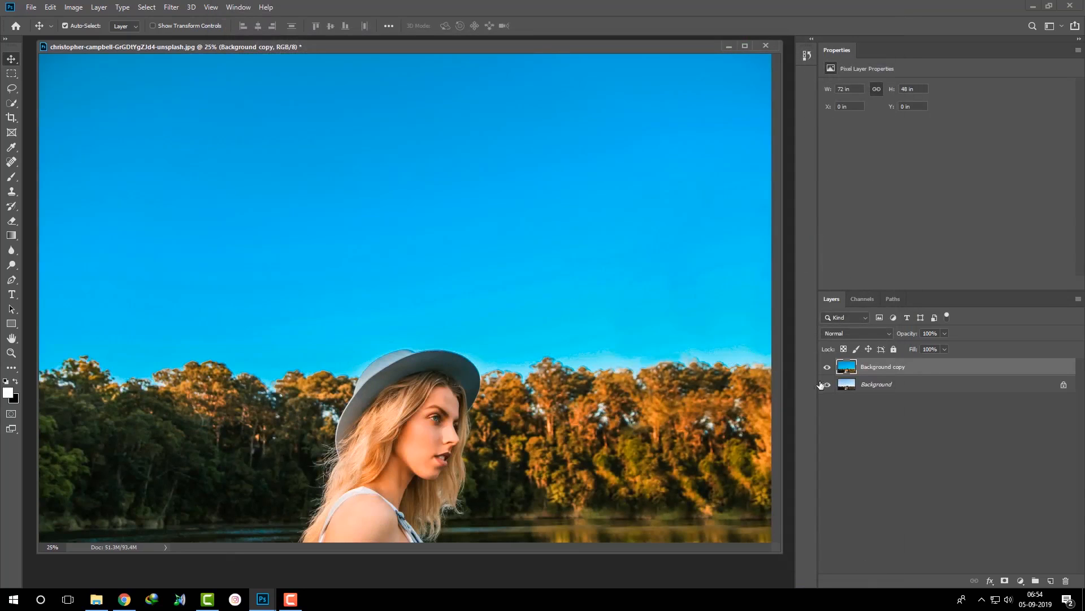
left_click(827, 368)
left_click(827, 368)
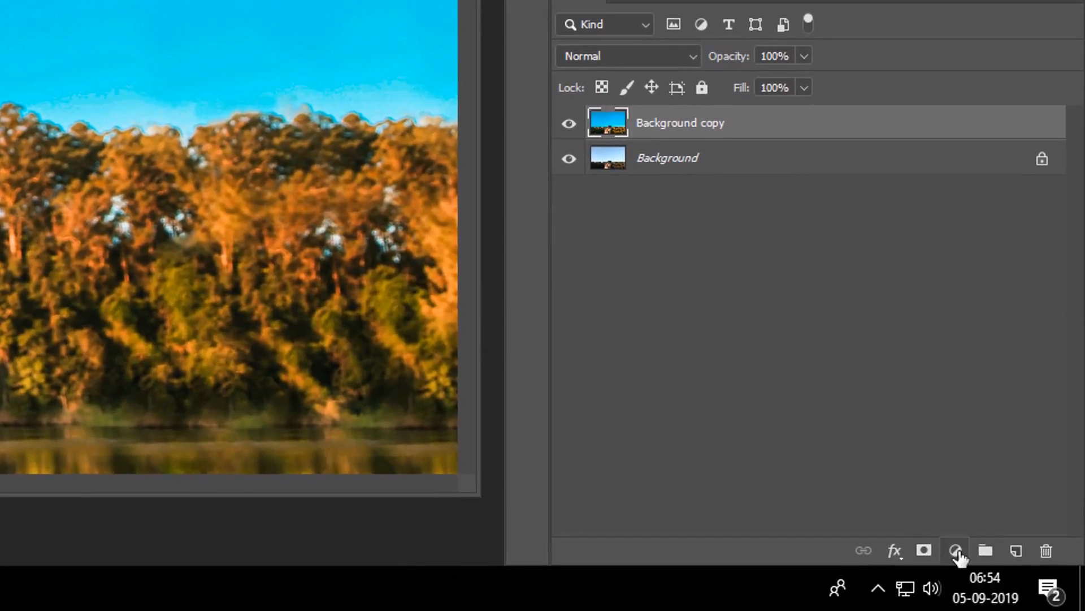
Step: Add a Selective Color adjustment layer and, for Reds, raise Black to just under +19% and slightly adjust Magenta
left_click(992, 567)
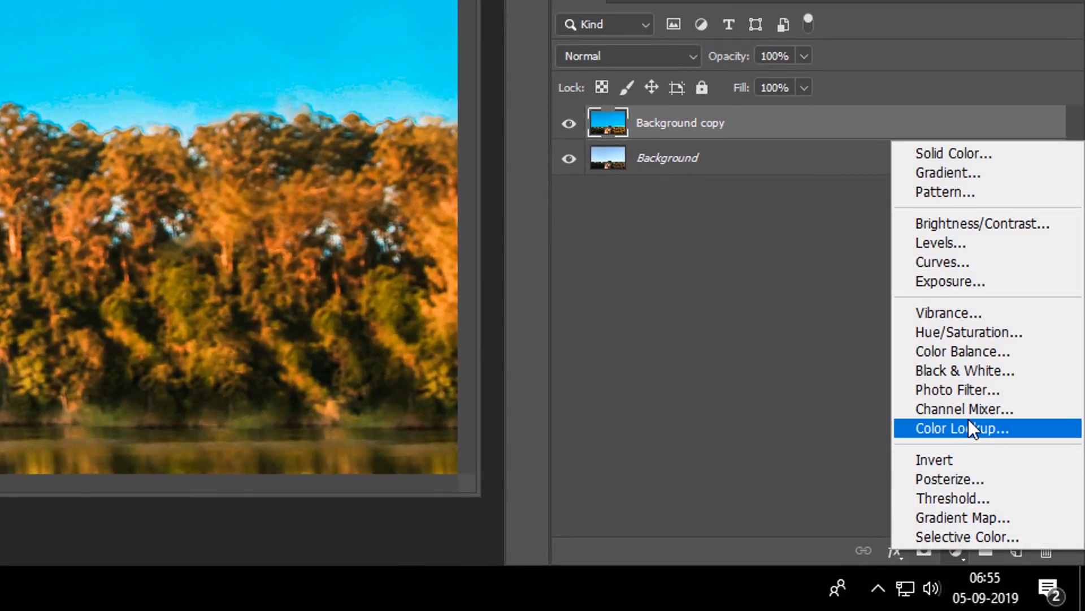
left_click(961, 538)
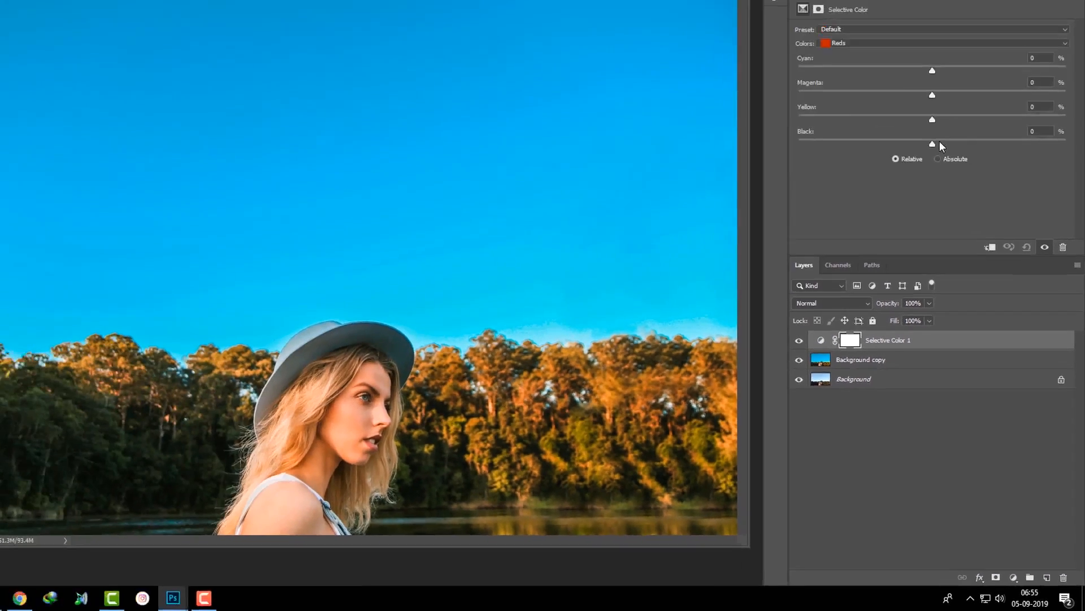
left_click_drag(939, 143, 936, 143)
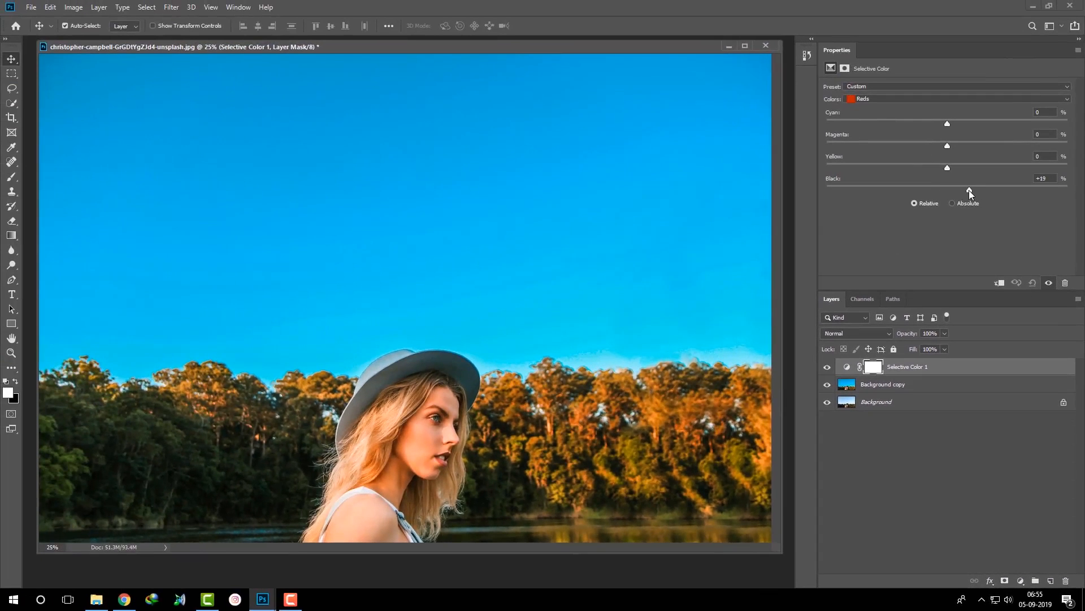
left_click_drag(969, 190, 967, 190)
mouse_move(949, 146)
left_mouse_down()
mouse_move(974, 146)
mouse_move(923, 146)
mouse_move(940, 151)
left_mouse_up()
Step: For Blacks in the Selective Color adjustment, set Cyan -10%, Magenta +4%, Yellow -8% and Black +4%
left_click(882, 99)
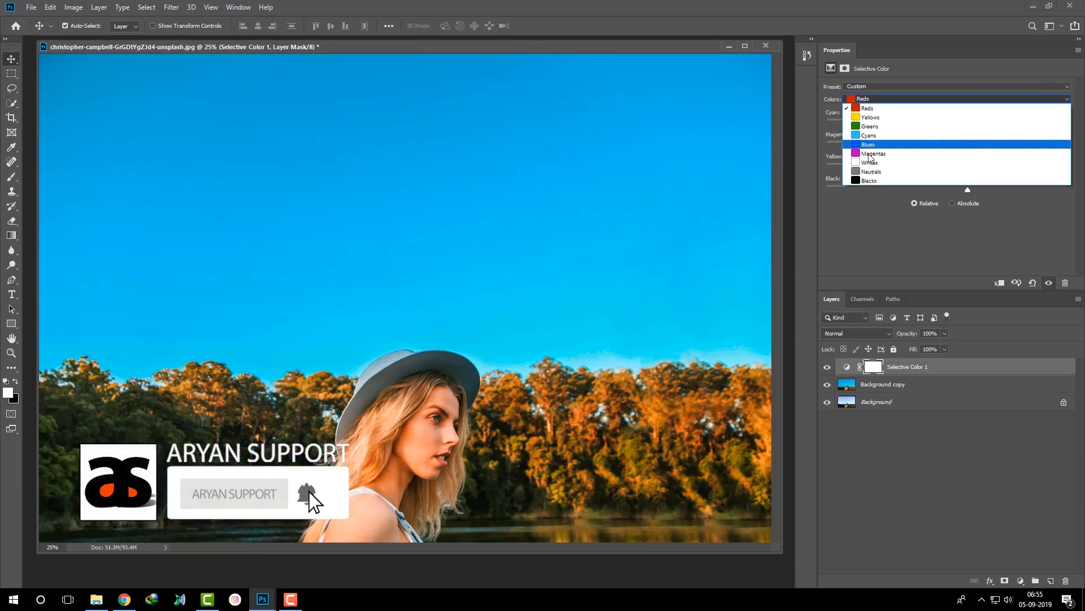
left_click(870, 180)
left_click_drag(948, 190, 953, 191)
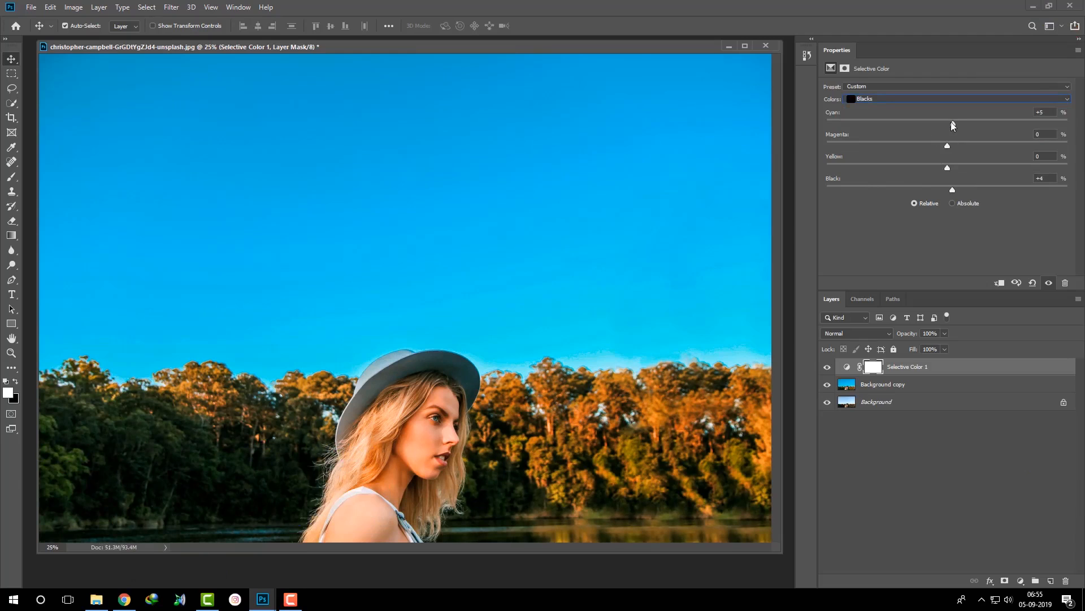
left_click_drag(951, 122, 933, 123)
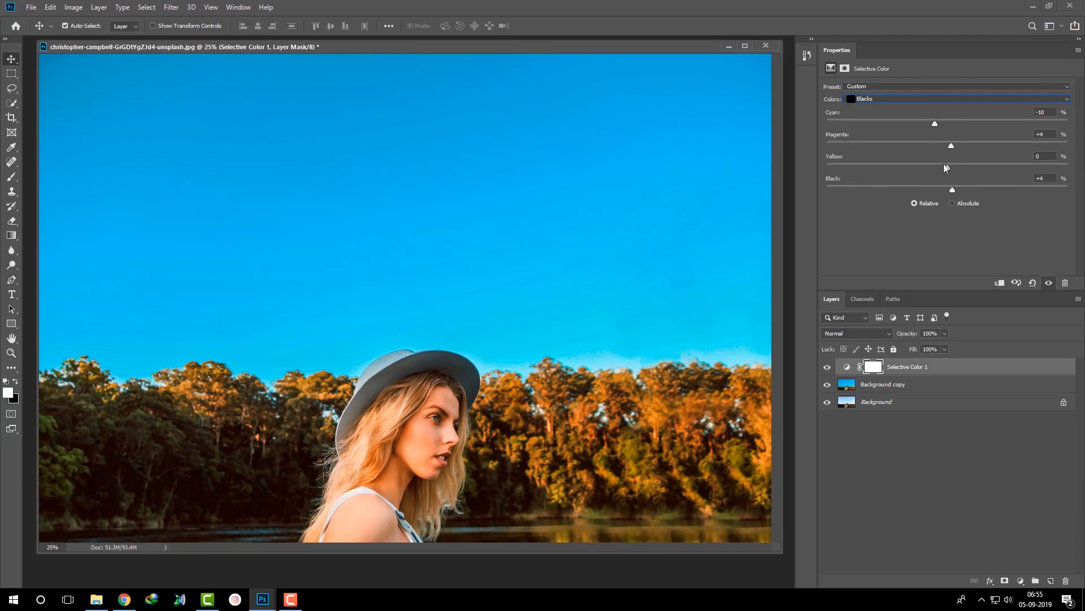
left_click_drag(948, 167, 957, 167)
Step: For Cyans in the Selective Color adjustment, set Cyan +27%, Magenta -2% and Yellow +10%
left_click(885, 99)
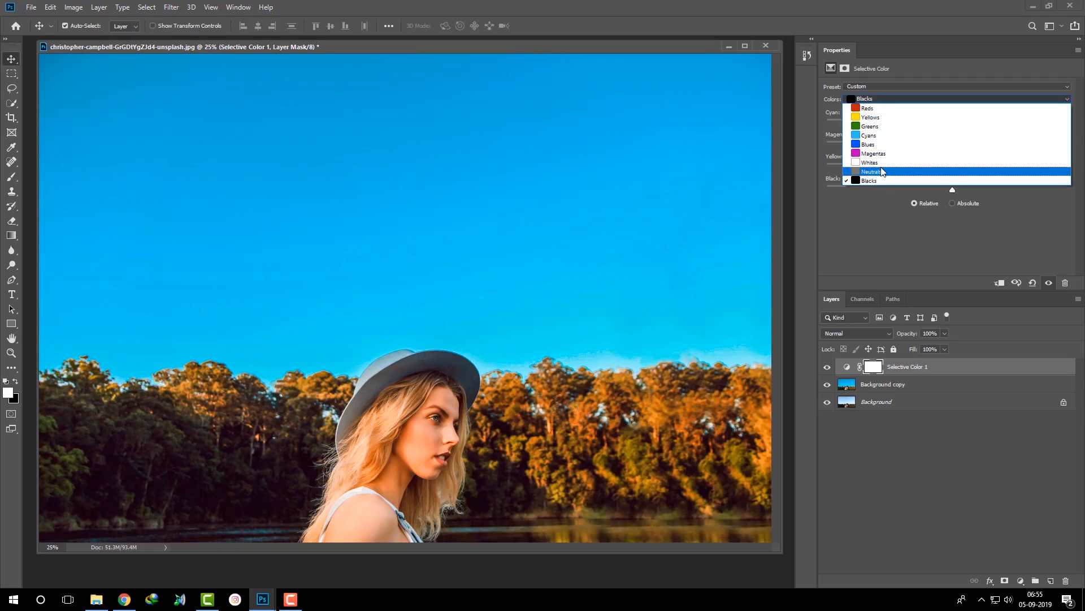
left_click(876, 136)
left_click_drag(949, 123, 963, 148)
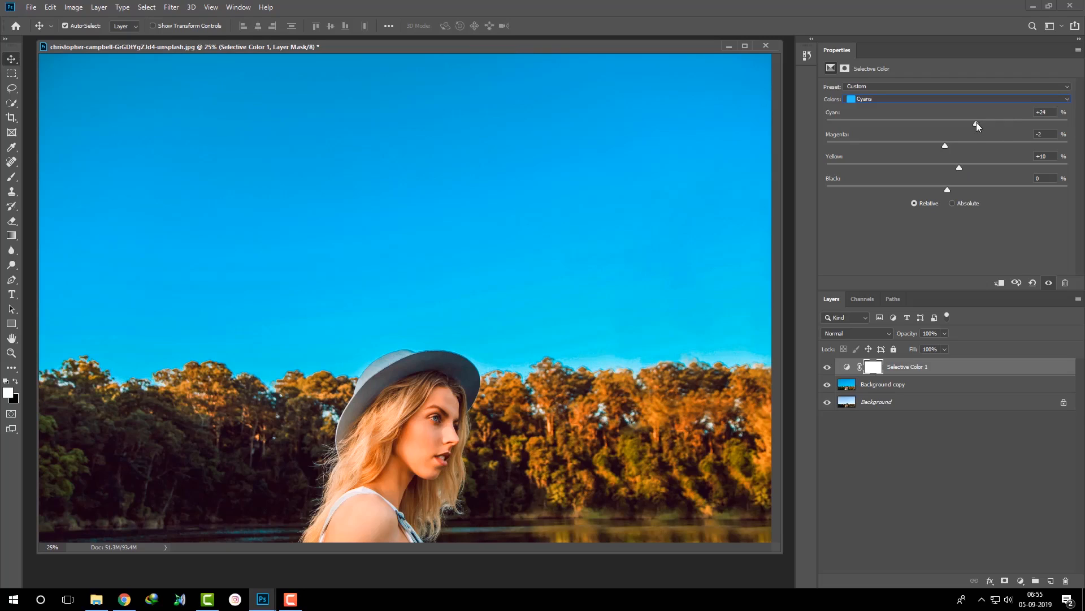
left_click_drag(976, 122, 979, 122)
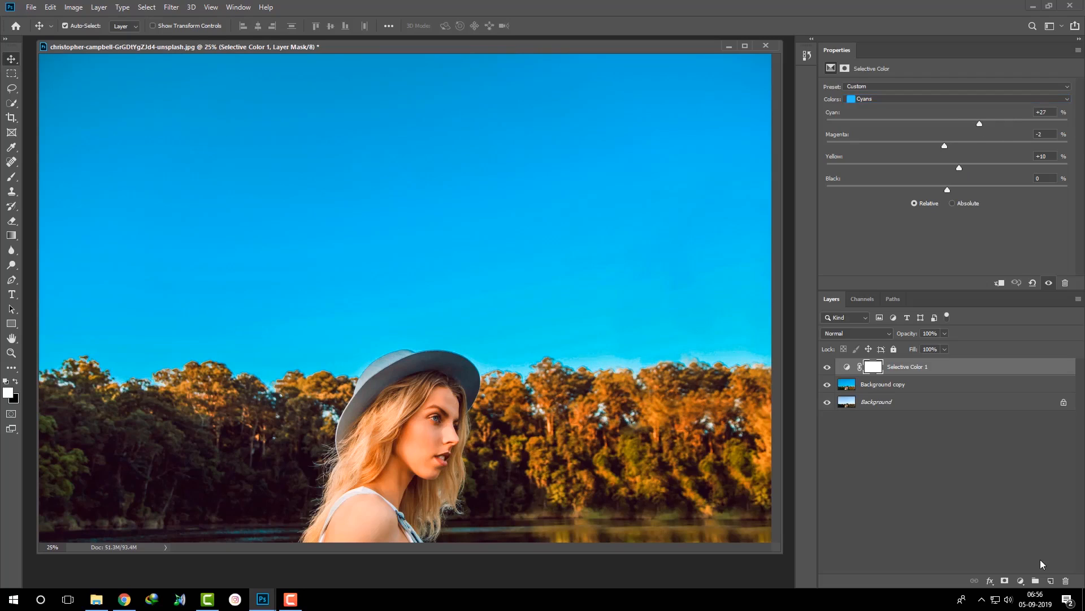
Step: Return to the Blacks range of the Selective Color adjustment and fine-tune Black at +4%
left_click(884, 97)
left_click(889, 178)
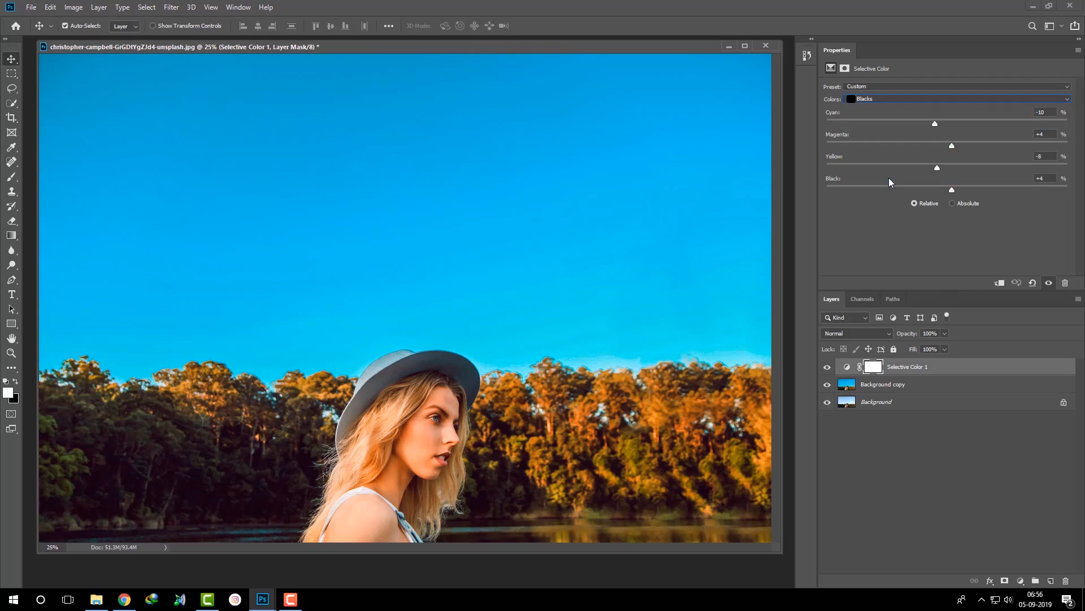
left_click_drag(951, 190, 951, 190)
Step: Stamp all visible layers into a new merged layer at the top of the layer stack
key("ctrl+minus")
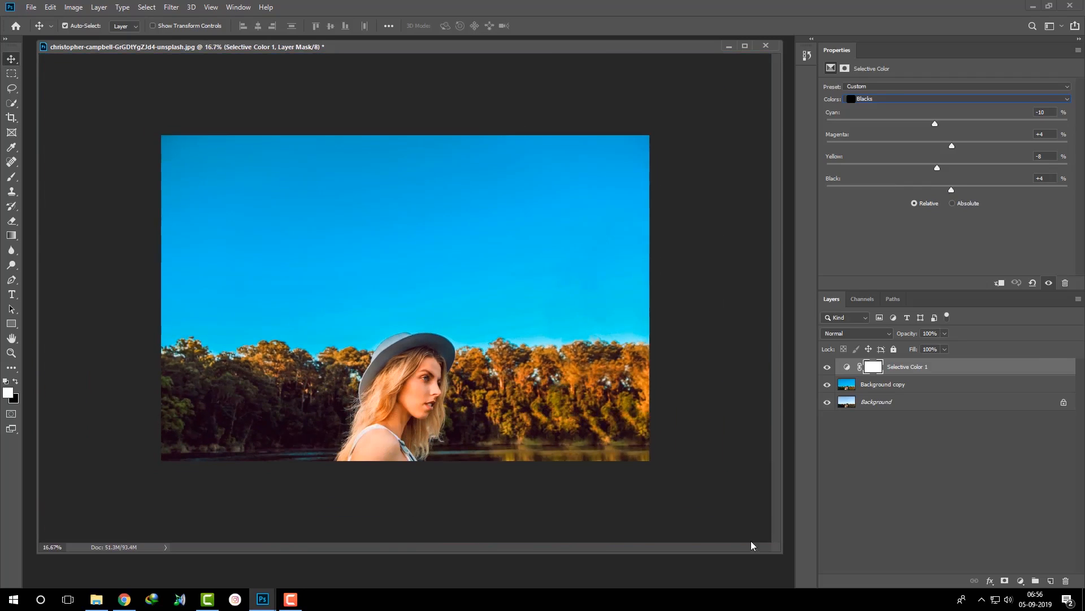
key("ctrl+alt+shift+e")
key("ctrl+alt+shift+e")
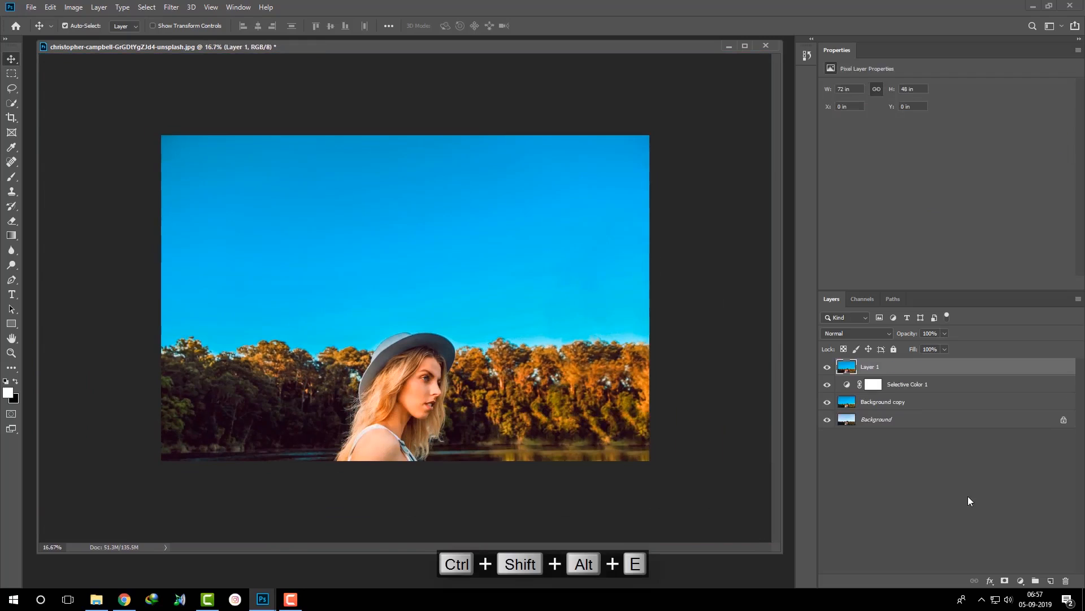
left_click_drag(316, 44, 313, 43)
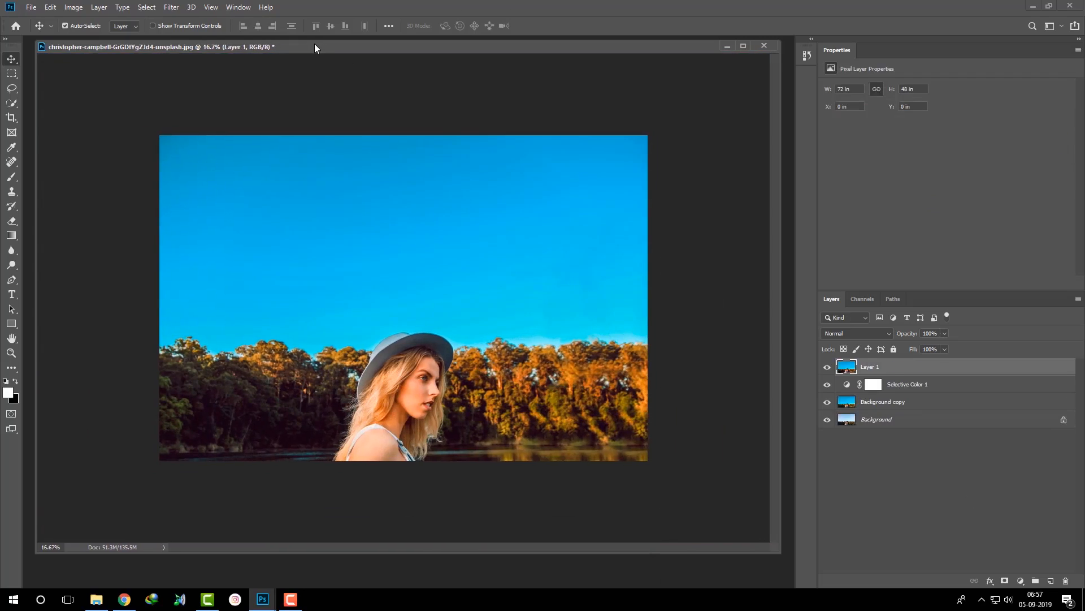
Step: Open the merged layer in the Camera Raw Filter and set Clarity +13, Vibrance +2 and Temperature -2
left_click(172, 8)
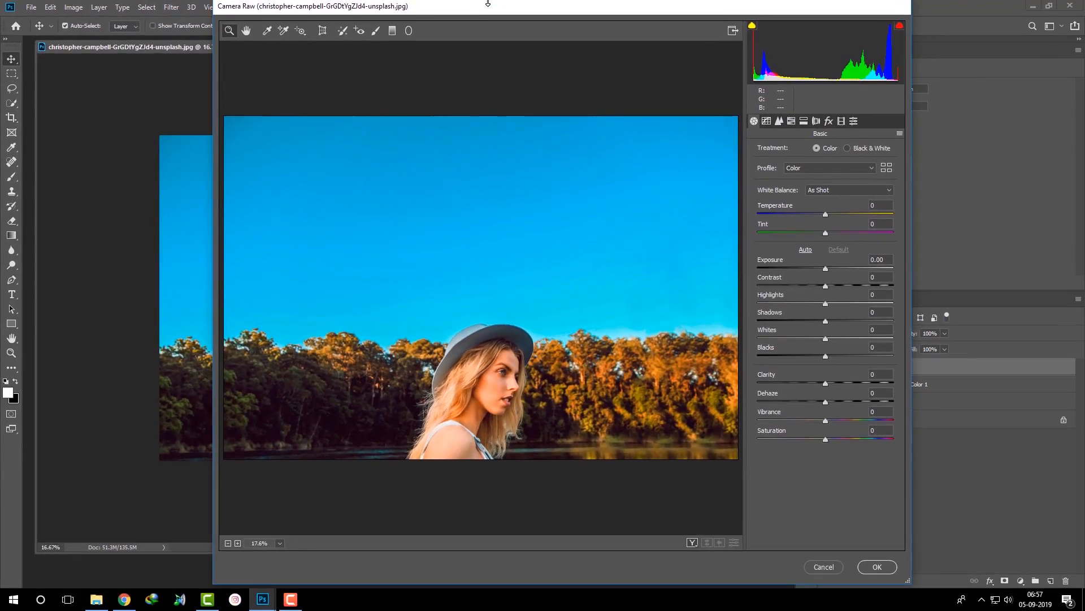
left_click_drag(495, 8, 481, 9)
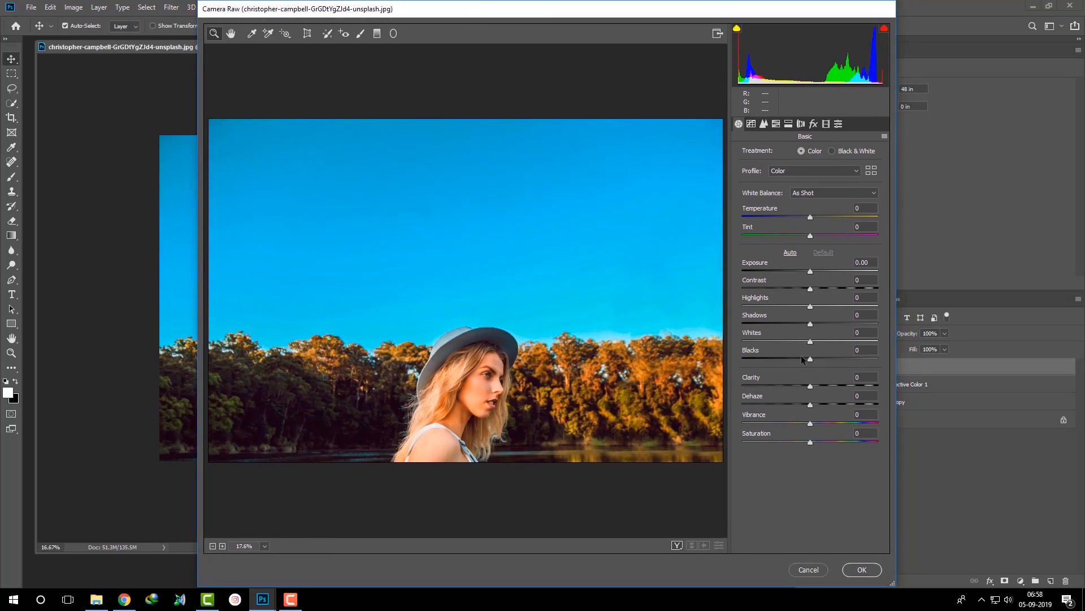
mouse_move(813, 386)
left_mouse_down()
mouse_move(802, 386)
mouse_move(819, 386)
left_mouse_up()
left_click(812, 421)
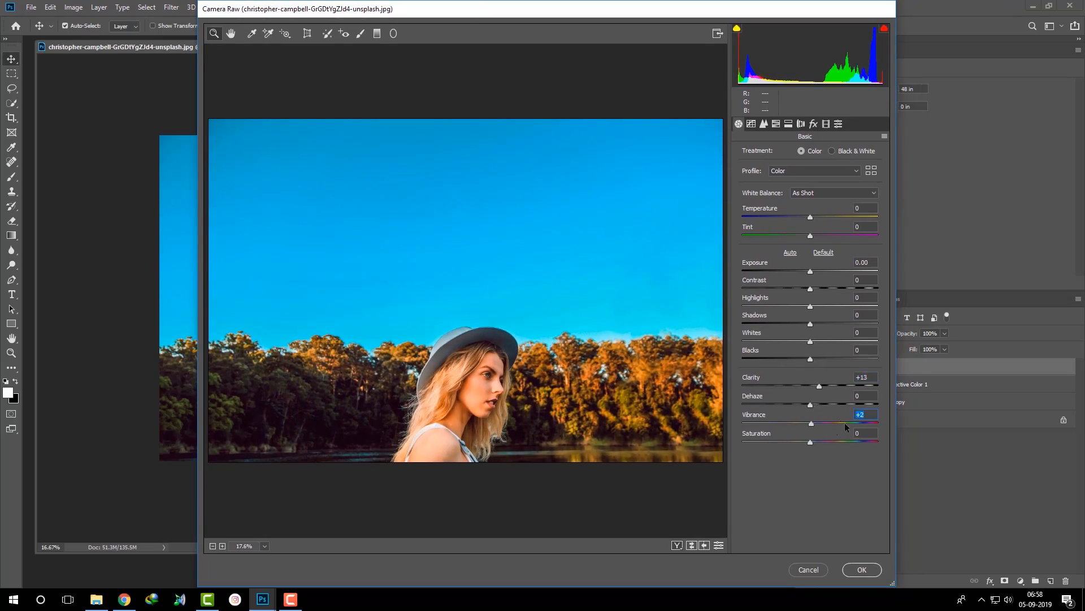
left_click(813, 217)
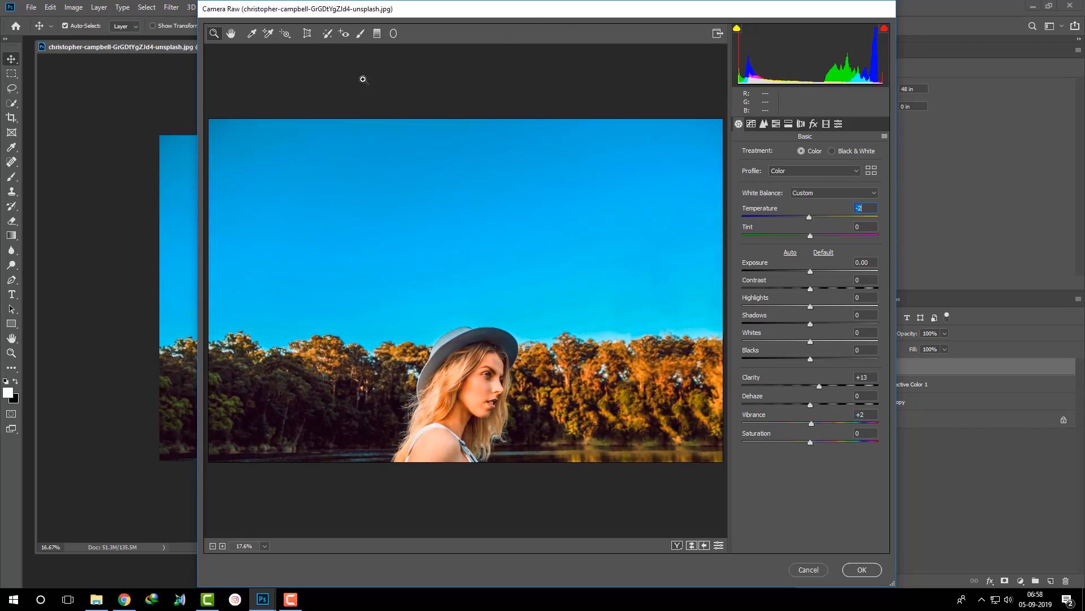
Step: Add a vertical Graduated Filter from the mid-sky down to the hat with Exposure about -0.55, and apply the Camera Raw edits
left_click(378, 34)
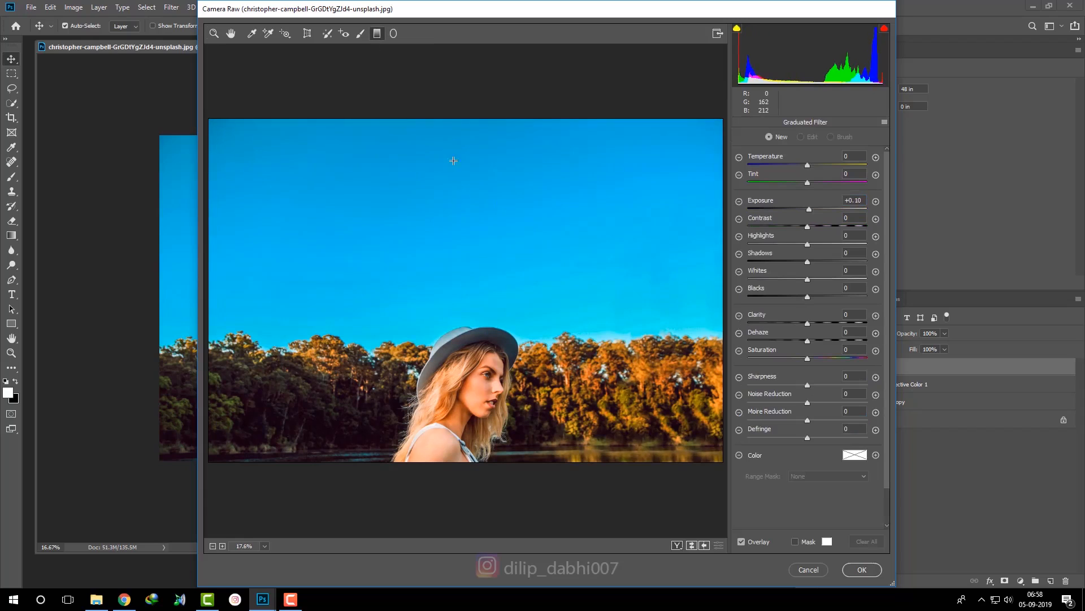
left_click_drag(454, 156, 451, 350)
left_click_drag(808, 209, 795, 212)
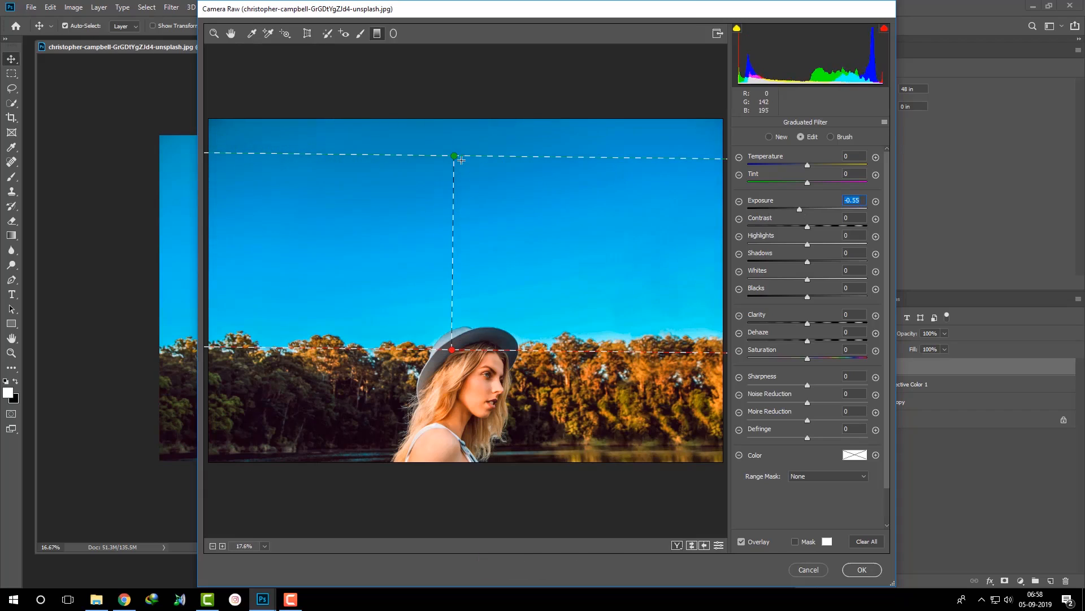
left_click_drag(456, 159, 453, 207)
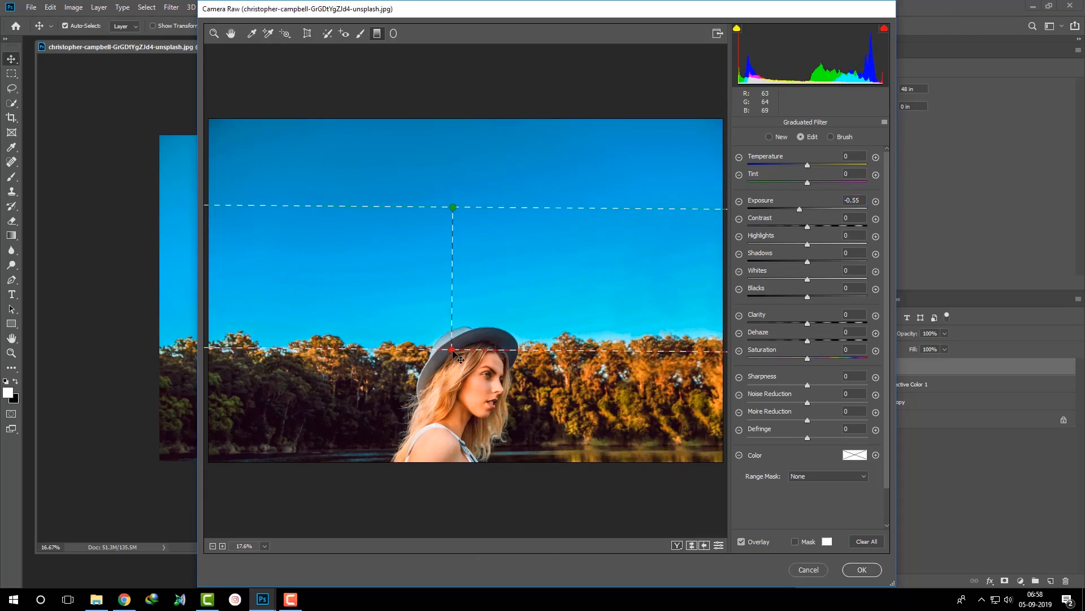
left_click_drag(455, 351, 456, 352)
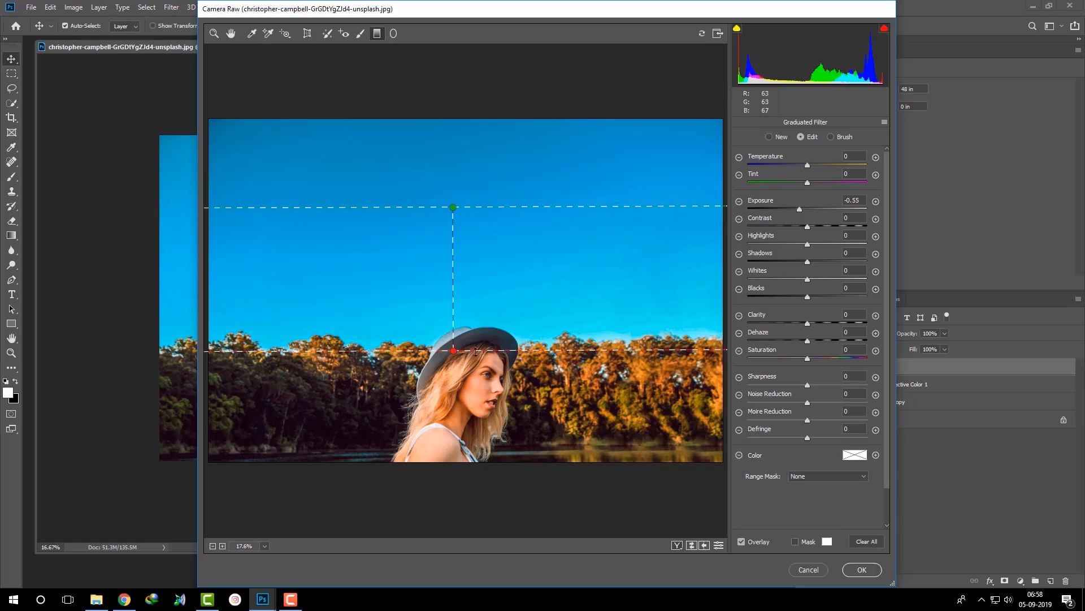
left_click(799, 209)
left_click(862, 570)
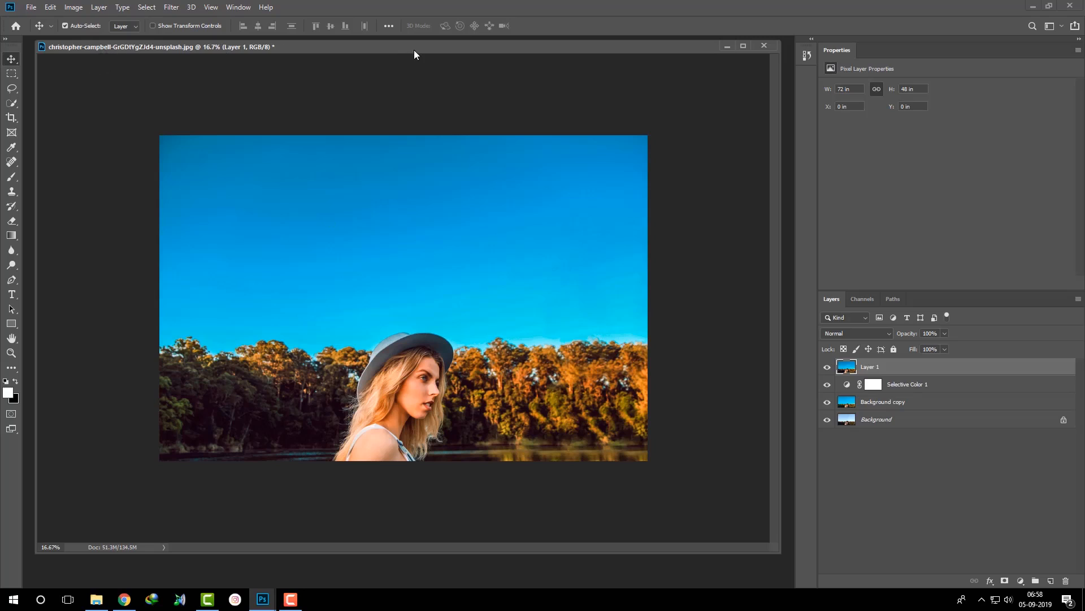
Step: Add a second Selective Color adjustment layer above the merged layer
left_click_drag(415, 50, 695, 61)
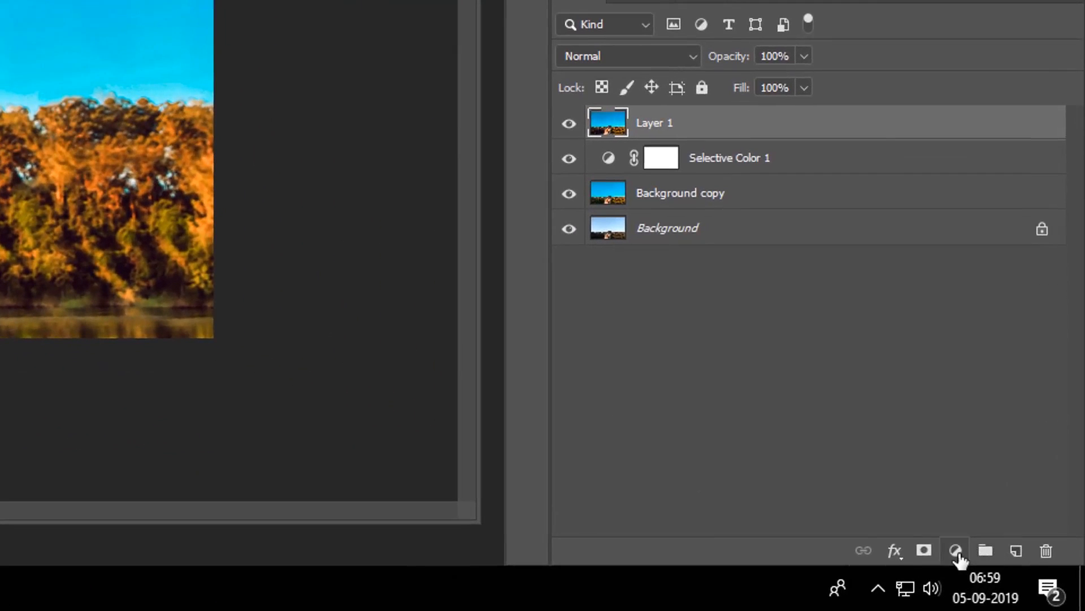
left_click(980, 561)
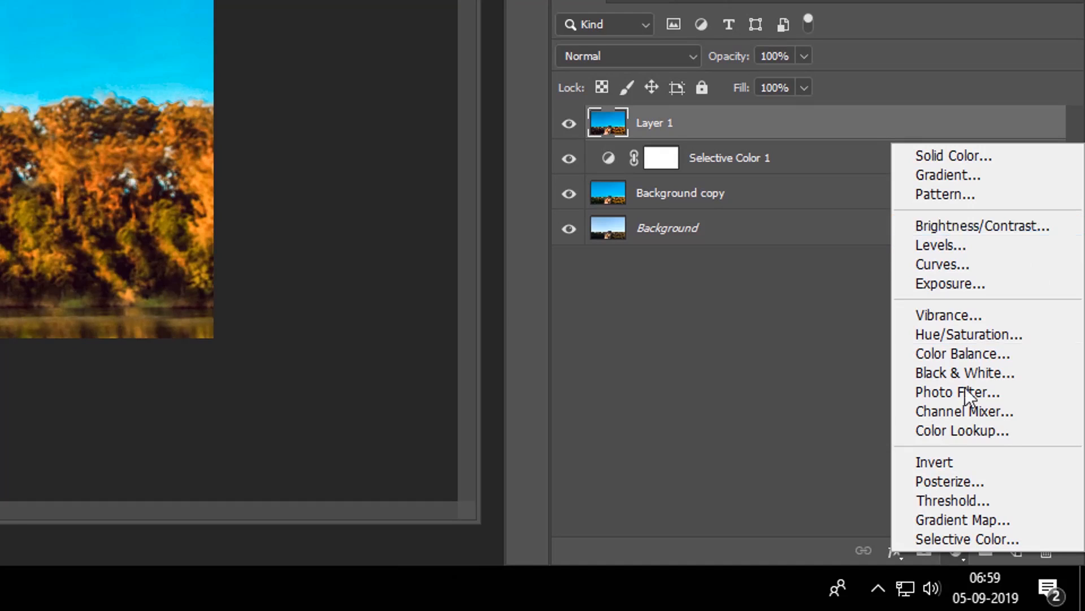
left_click(978, 538)
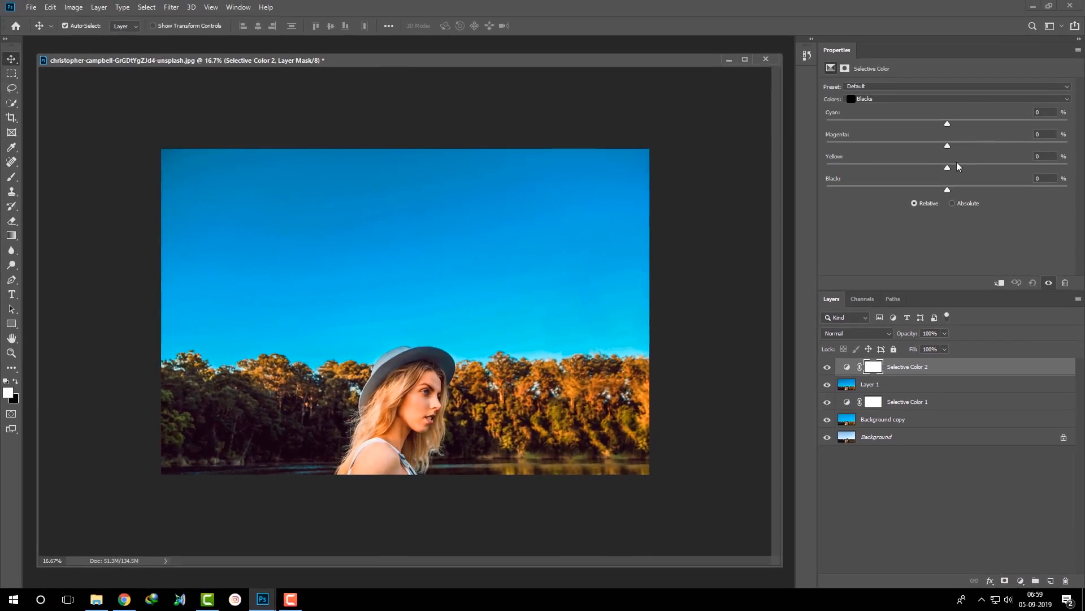
Step: For Reds in the new Selective Color adjustment, set Cyan +16%, Magenta -9%, Yellow +11% and Black -12%
left_click(887, 99)
left_click(921, 106)
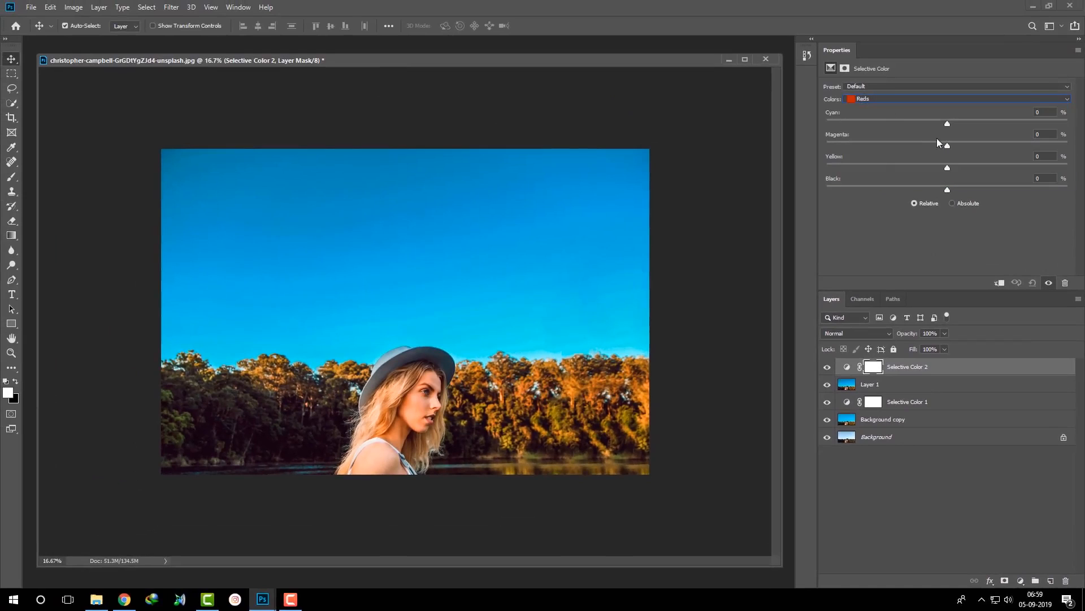
left_click_drag(952, 123, 991, 134)
left_click_drag(949, 189, 935, 192)
left_click_drag(953, 148, 968, 166)
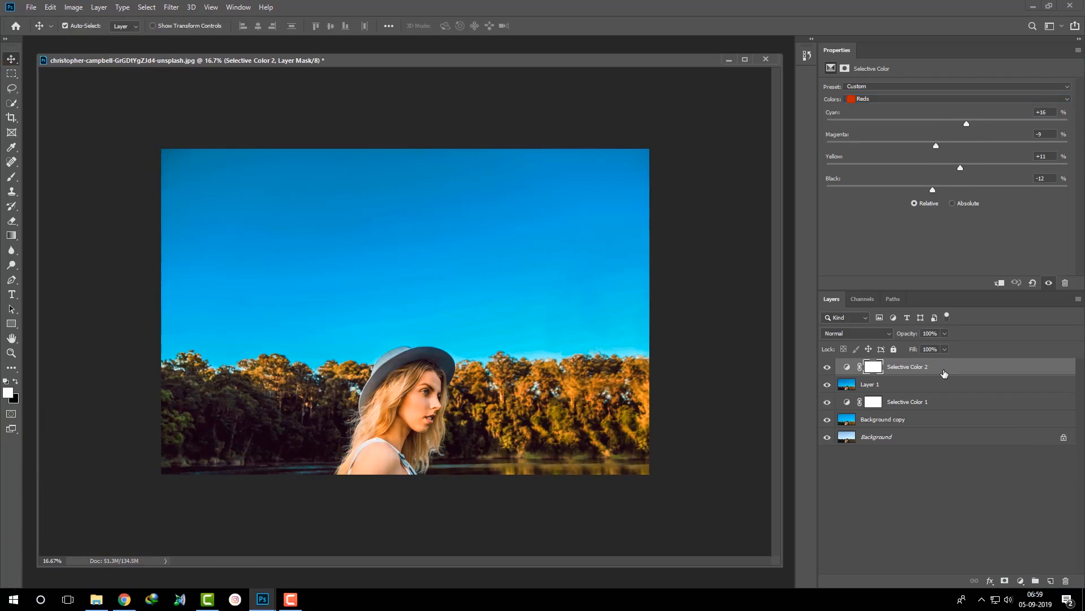
Step: Stamp all visible layers, including the second Selective Color adjustment, into a new merged layer on top
key("ctrl+shift+alt+e")
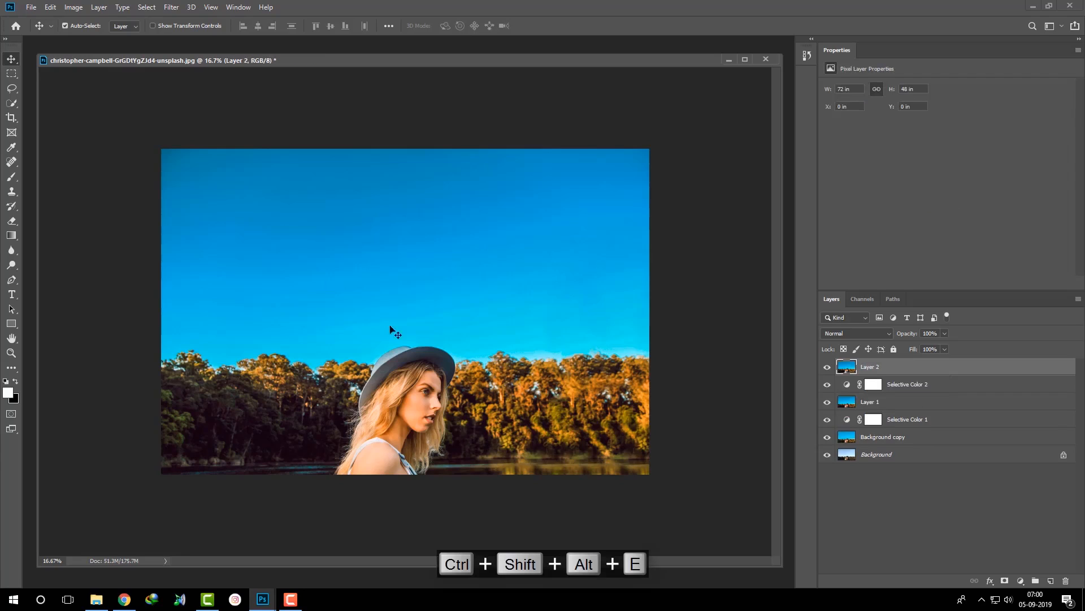